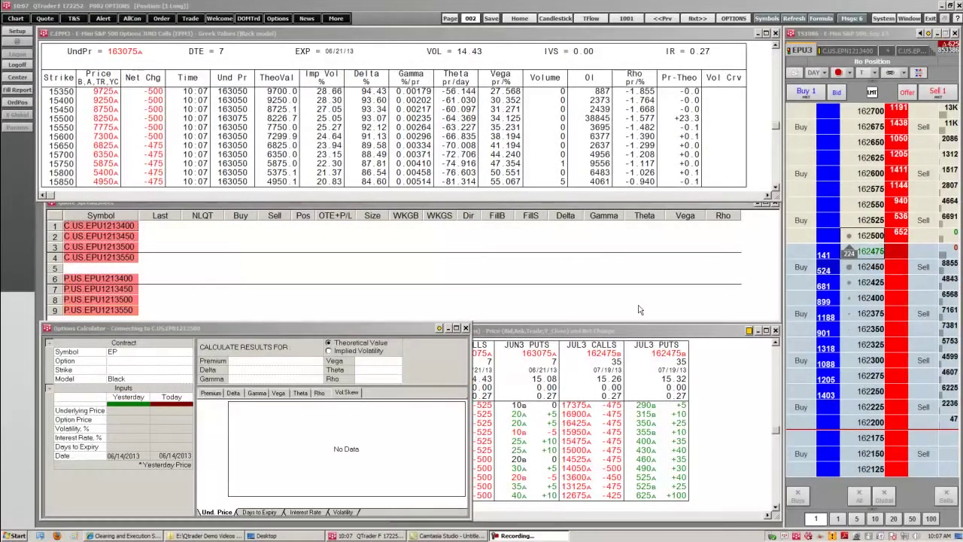
Save the P002 OPTIONS page layout with the toolbar Save button.
left_click(451, 18)
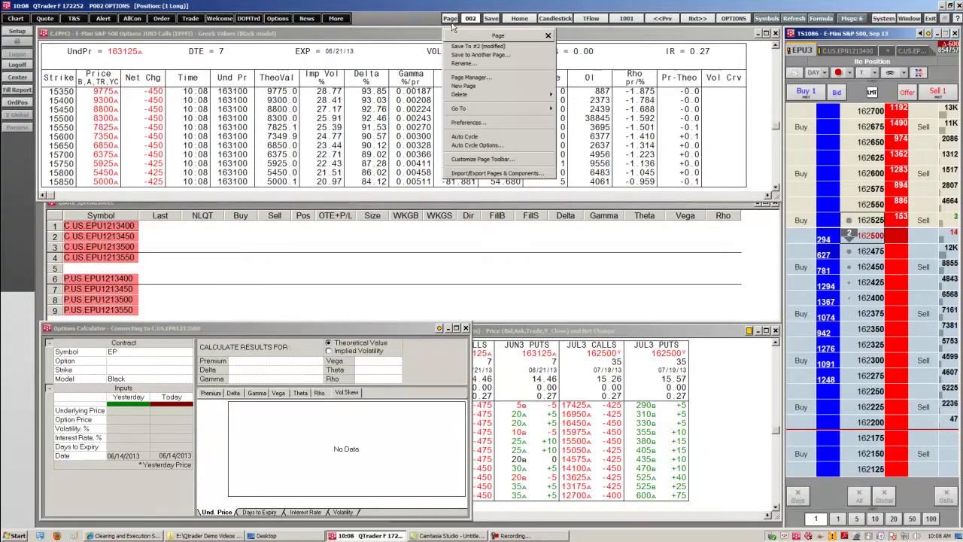
left_click(427, 32)
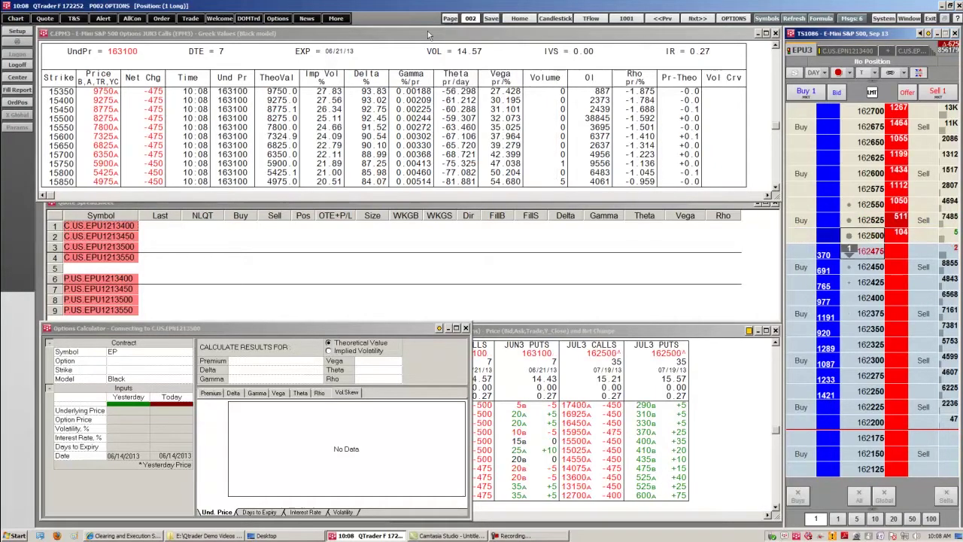
left_click(490, 19)
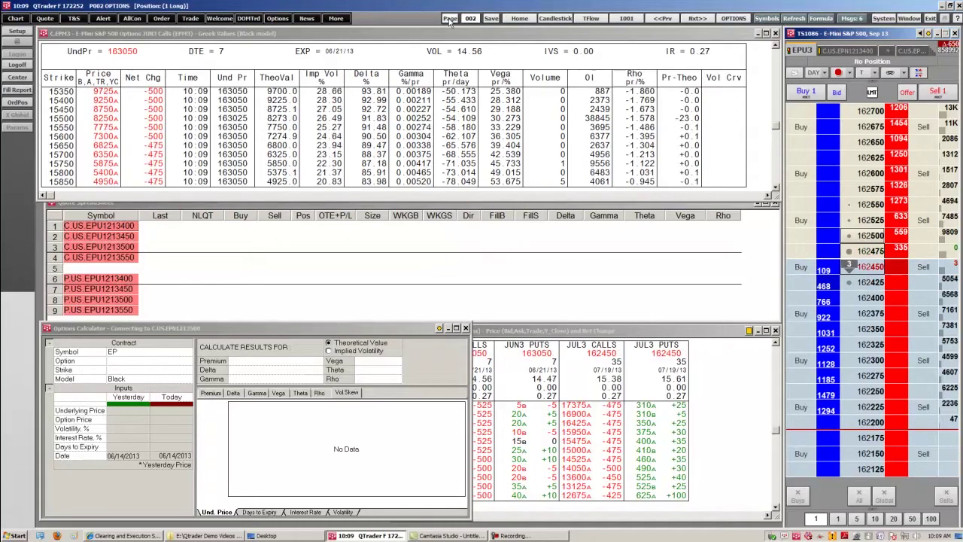
left_click(450, 18)
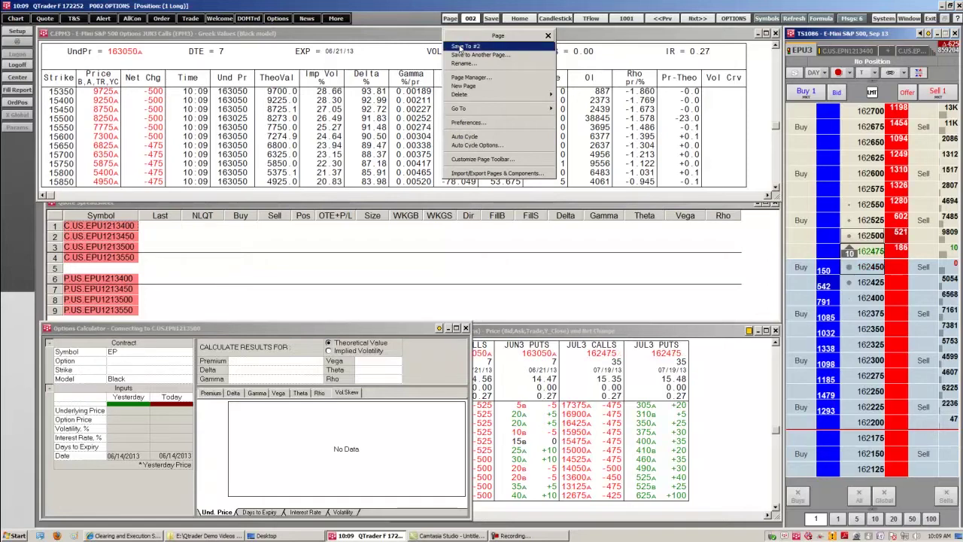
Save the page to #2 and accept Page Preferences so page changes are always saved.
left_click(463, 47)
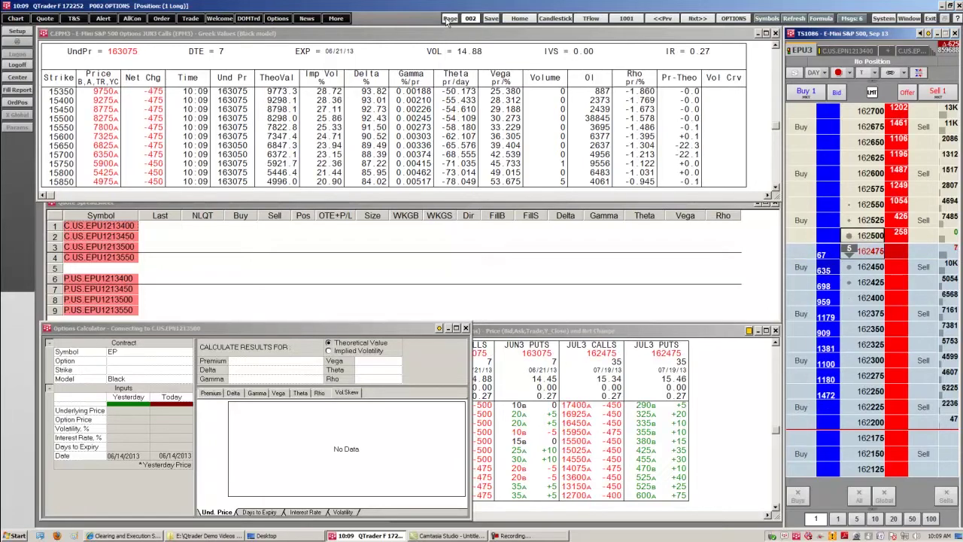
left_click(449, 19)
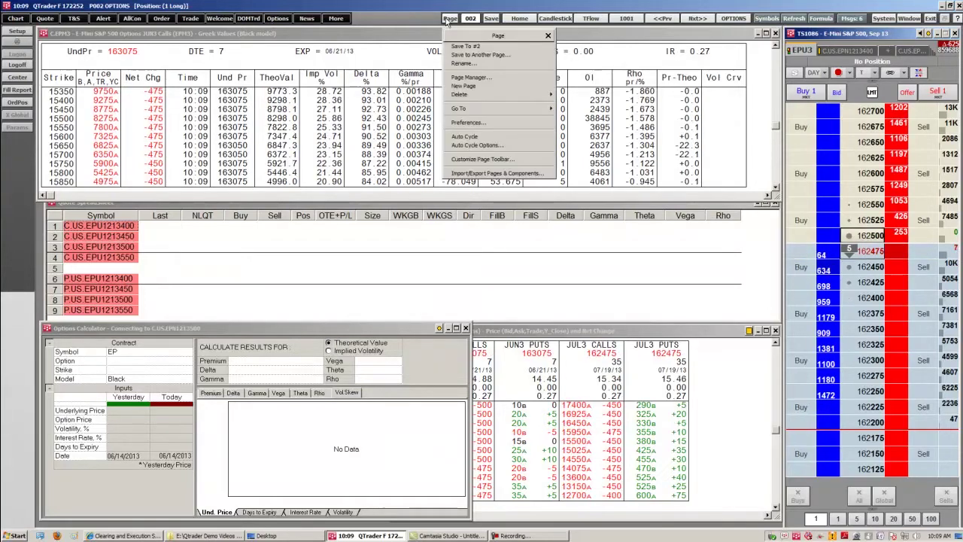
left_click(473, 123)
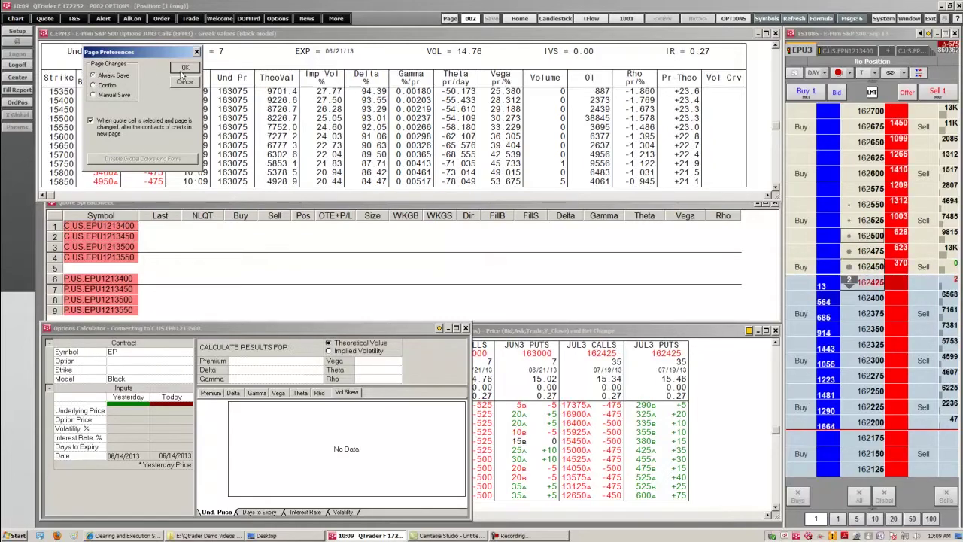
left_click(184, 68)
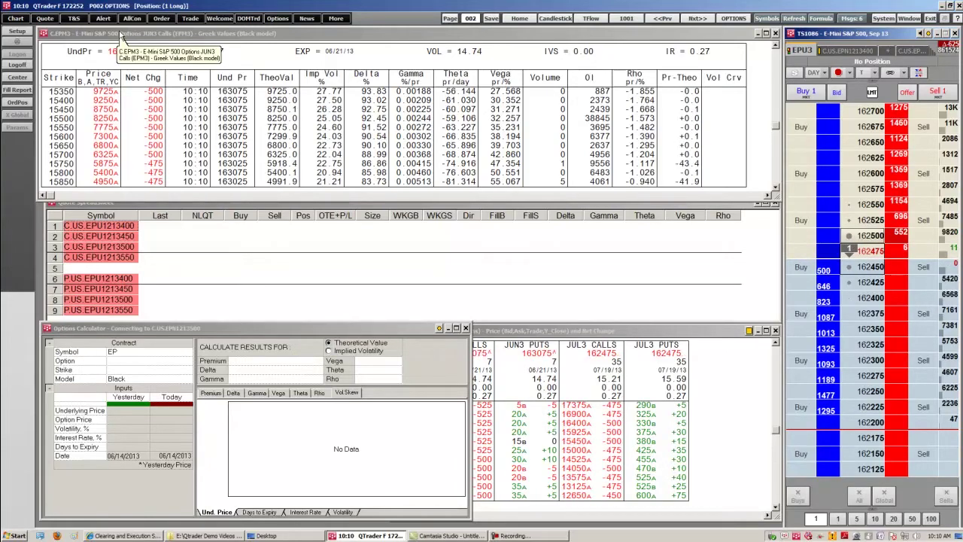
Rename page 002 from 'OPTIONS' to 'OPTIONS page' and assign it to the QTrader group.
left_click(452, 18)
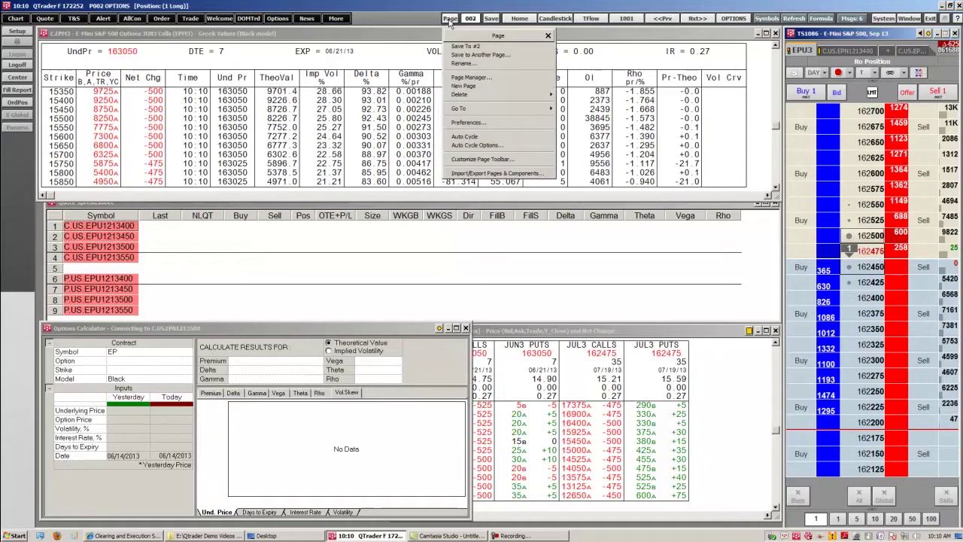
left_click(482, 63)
left_click(168, 83)
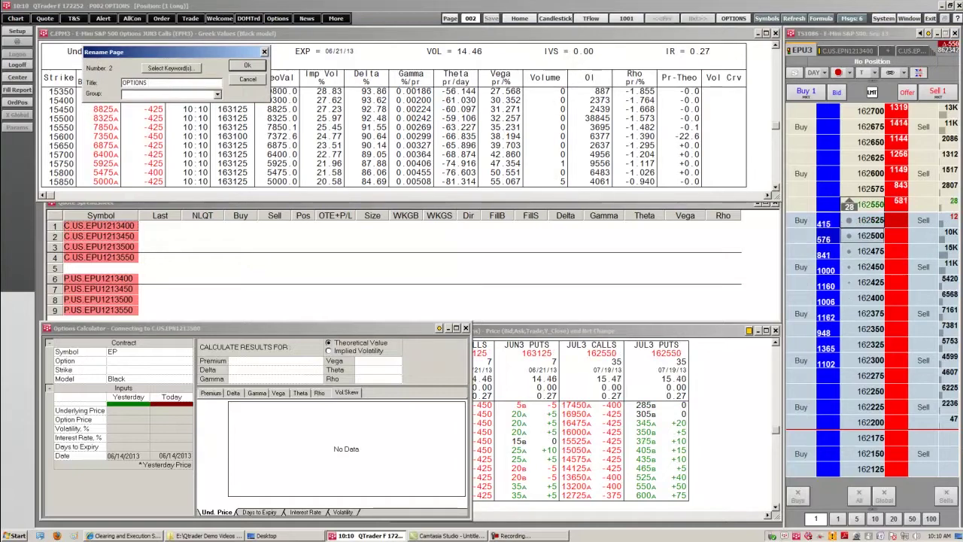
type("page")
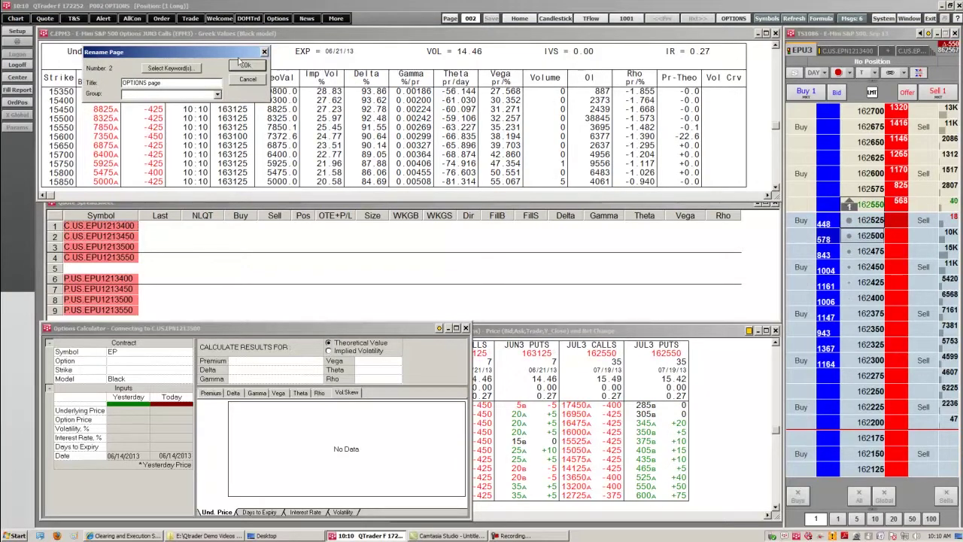
left_click(216, 95)
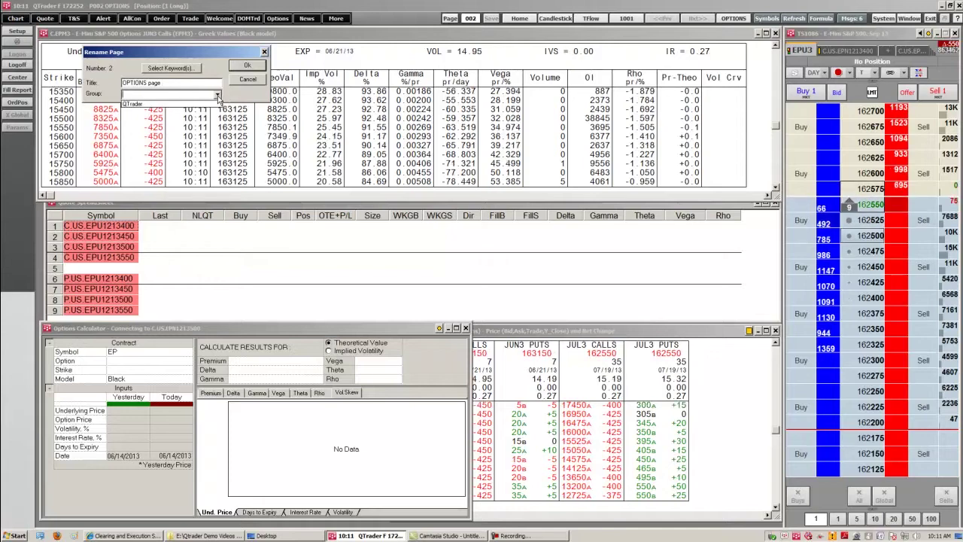
left_click(138, 106)
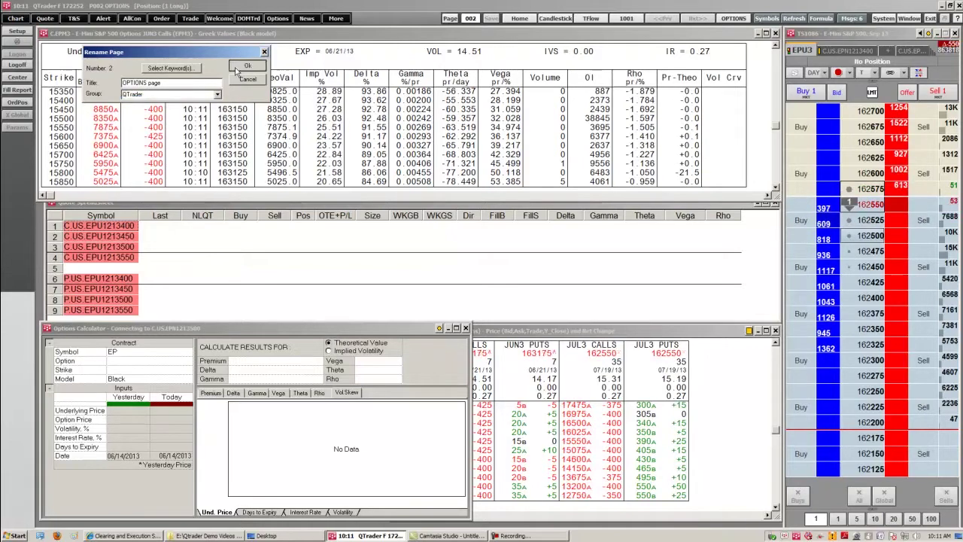
left_click(239, 68)
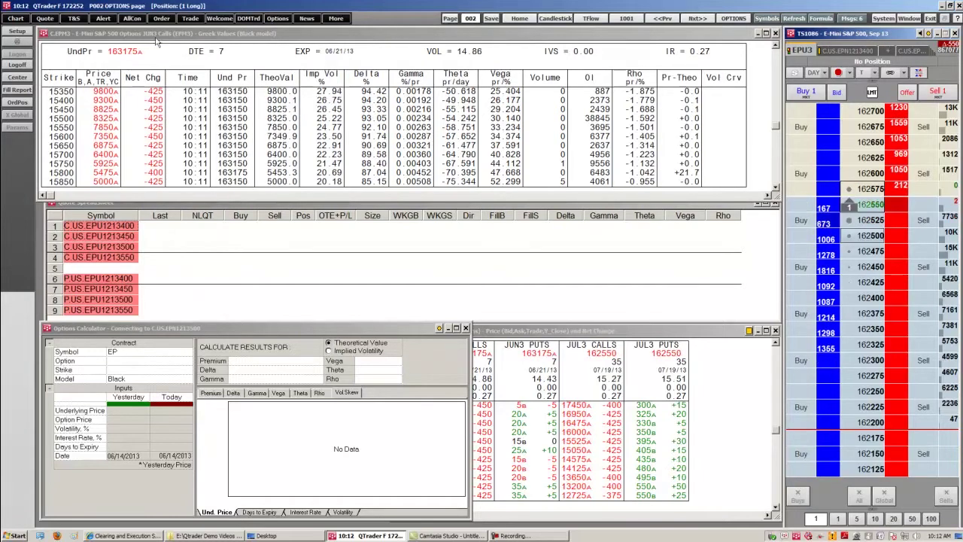
Check the Page Manager list, with OPTIONS page under QTrader, then close it.
left_click(452, 18)
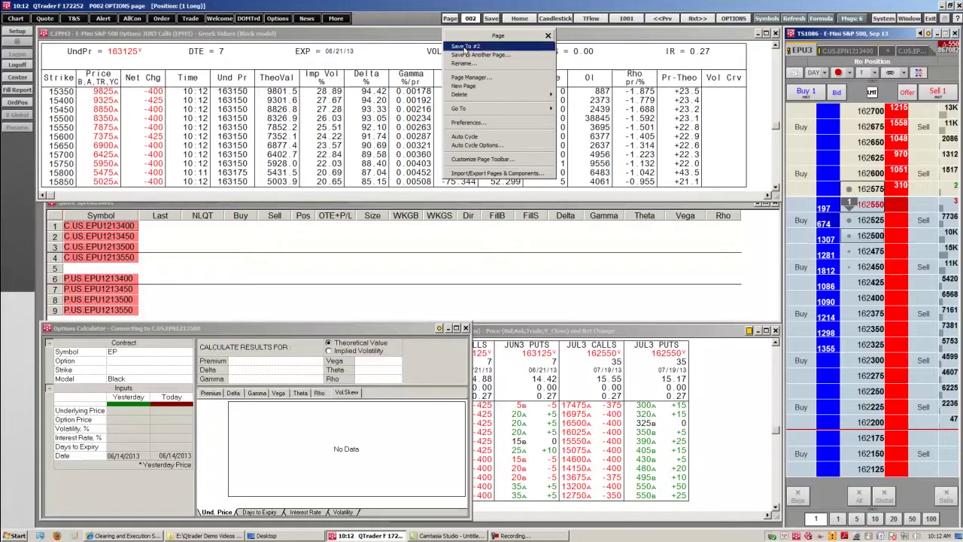
left_click(480, 77)
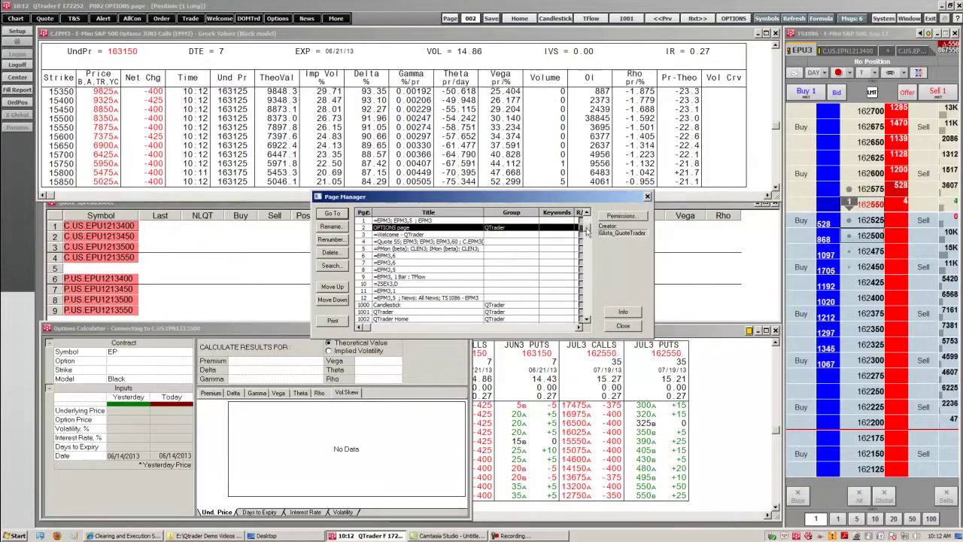
scroll(587, 230, "down", 1)
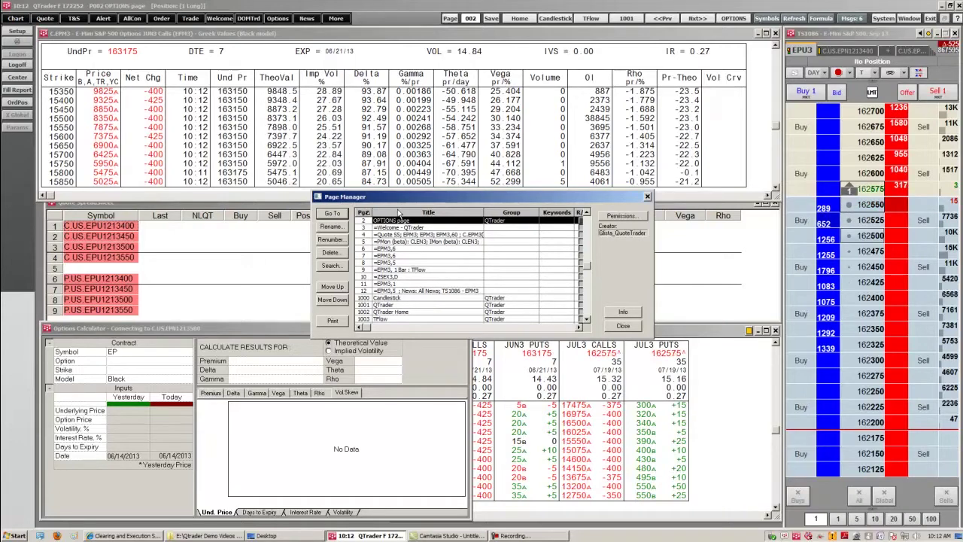
left_click(647, 196)
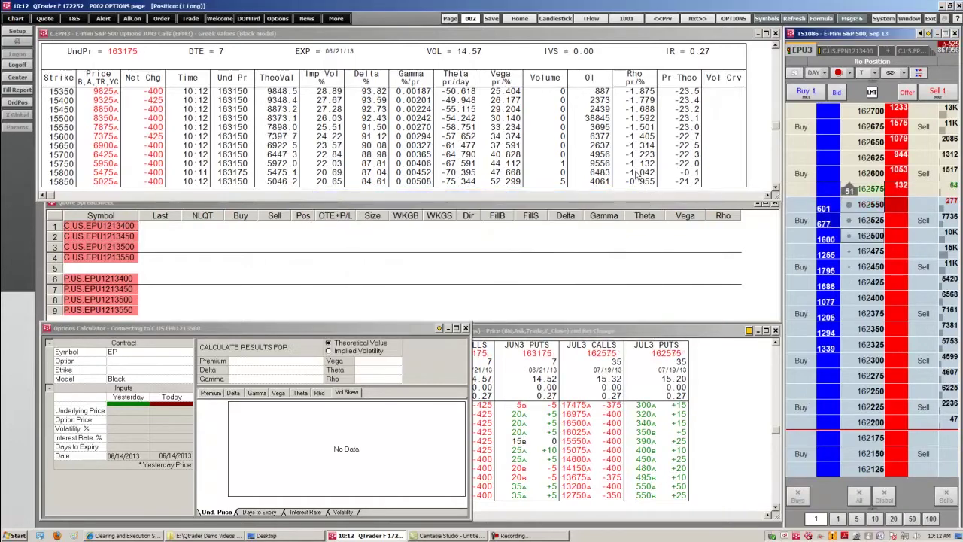
left_click(450, 18)
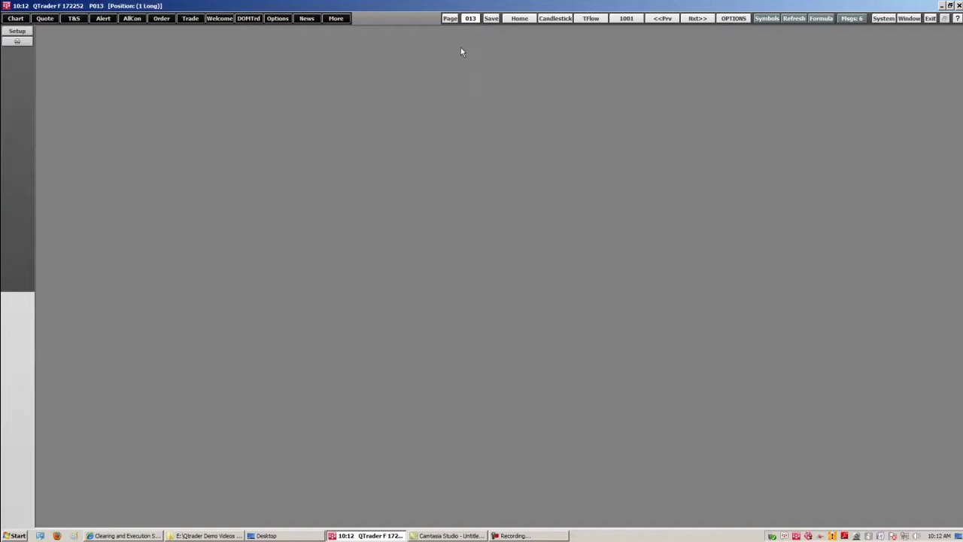
Switch to page 001 with the chart and delete it via Delete > Current Page.
left_click(470, 18)
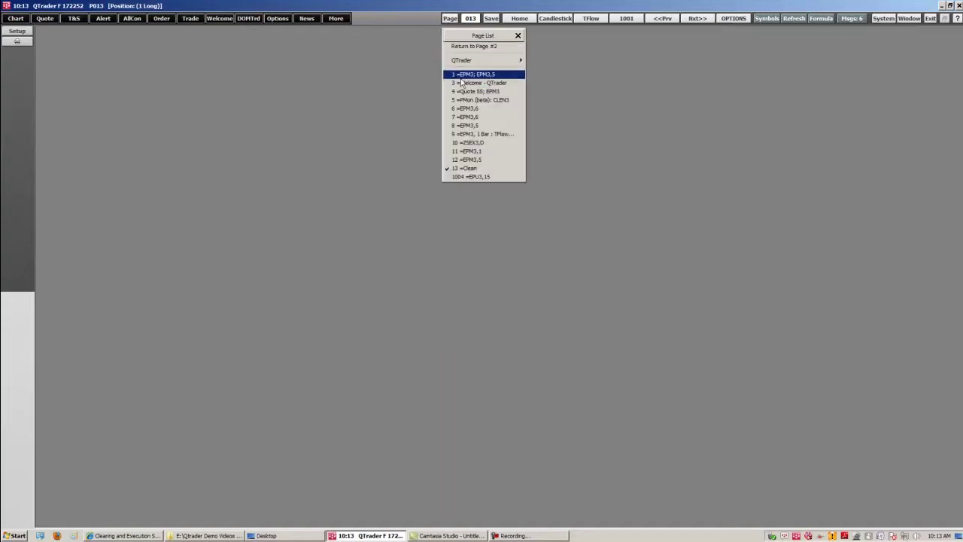
left_click(467, 71)
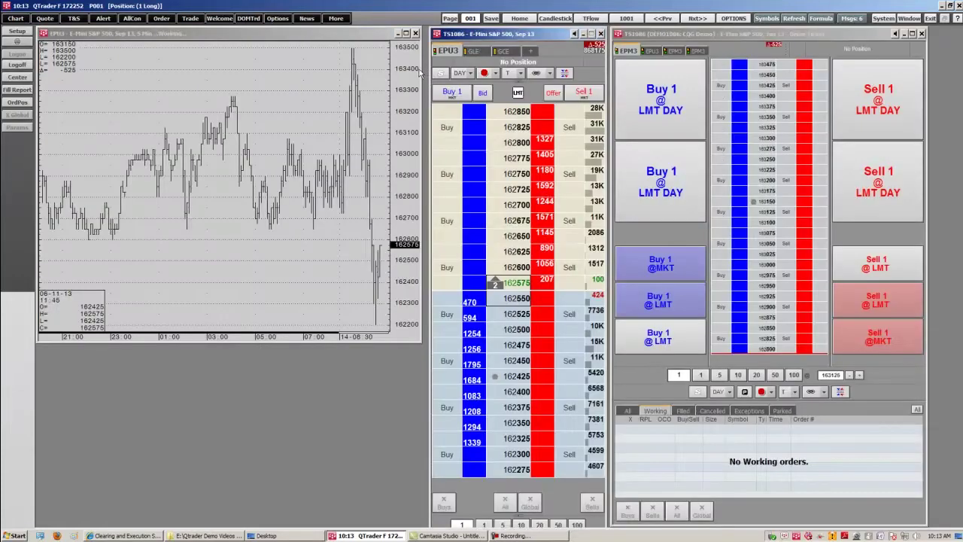
left_click(450, 18)
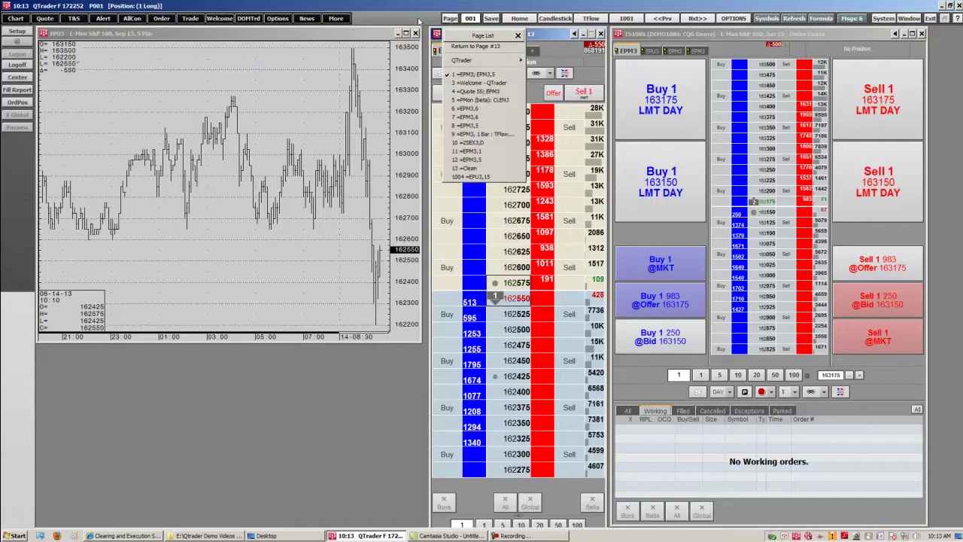
mouse_move(551, 94)
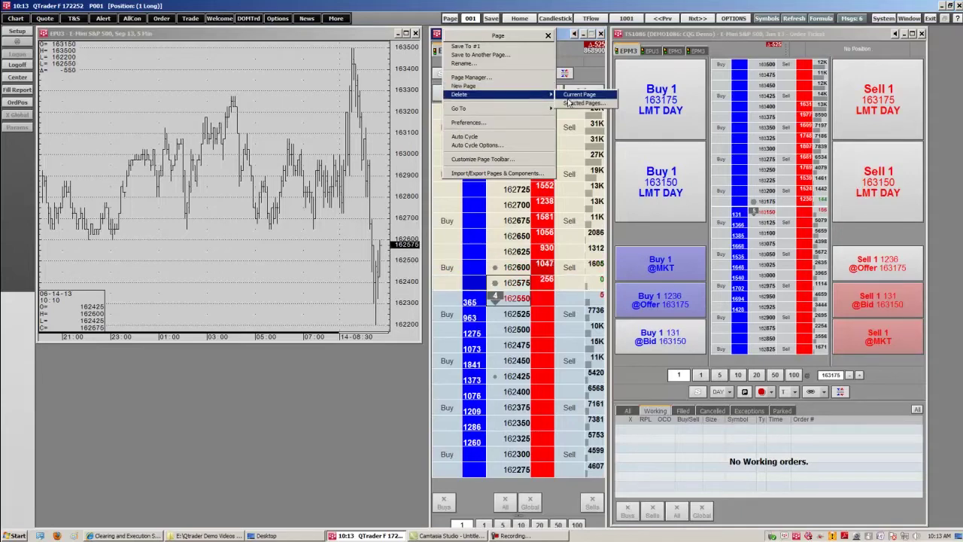
left_click(576, 95)
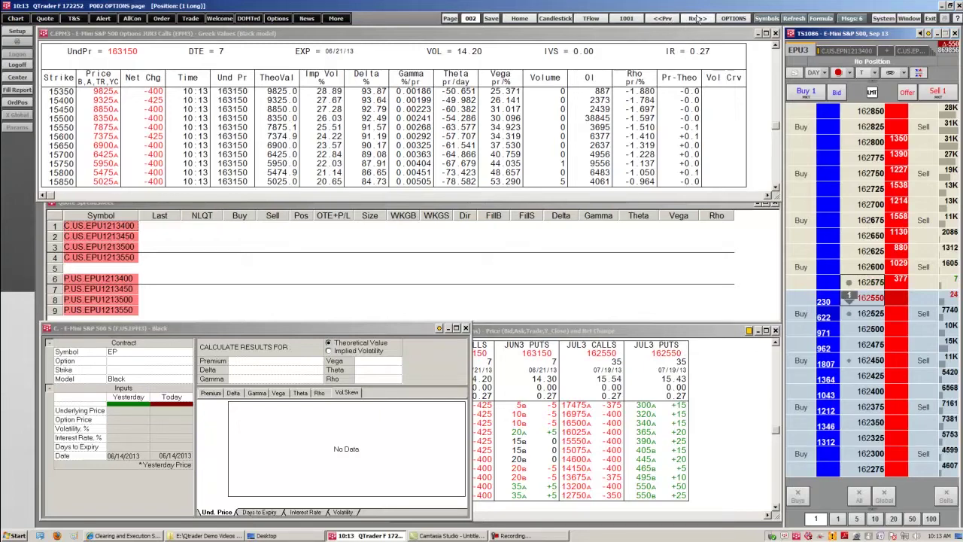
Page through the saved pages with Nxt>> and paging keys until P009's TFlow chart shows.
left_click(693, 19)
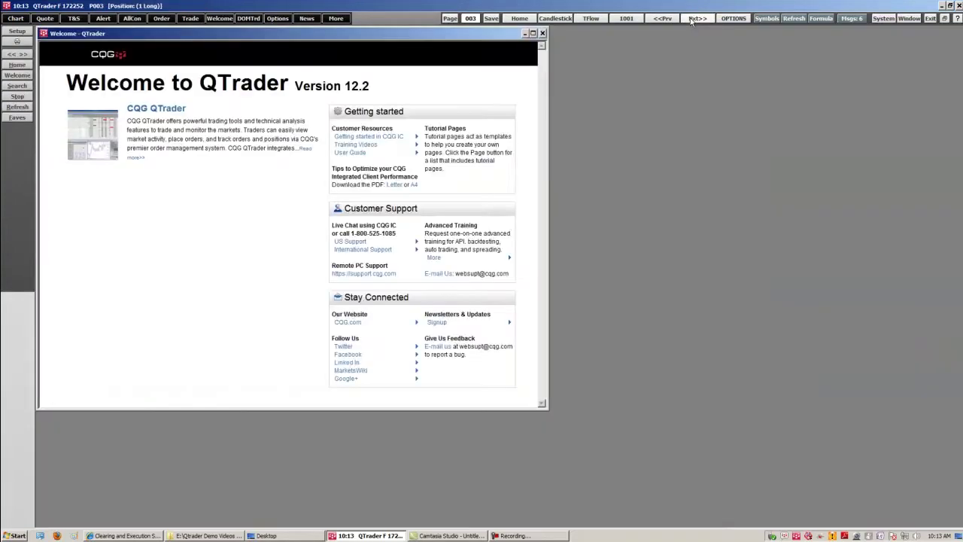
left_click(692, 19)
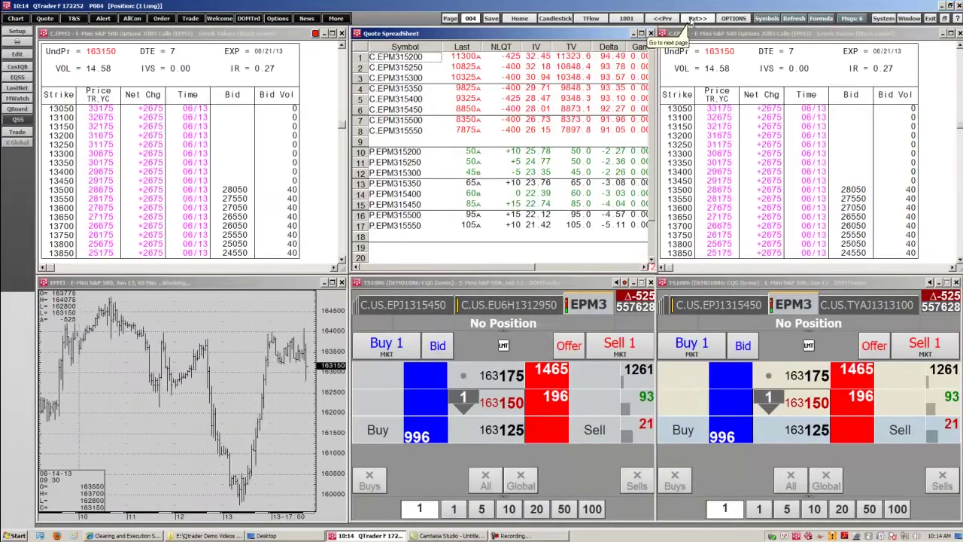
left_click(691, 21)
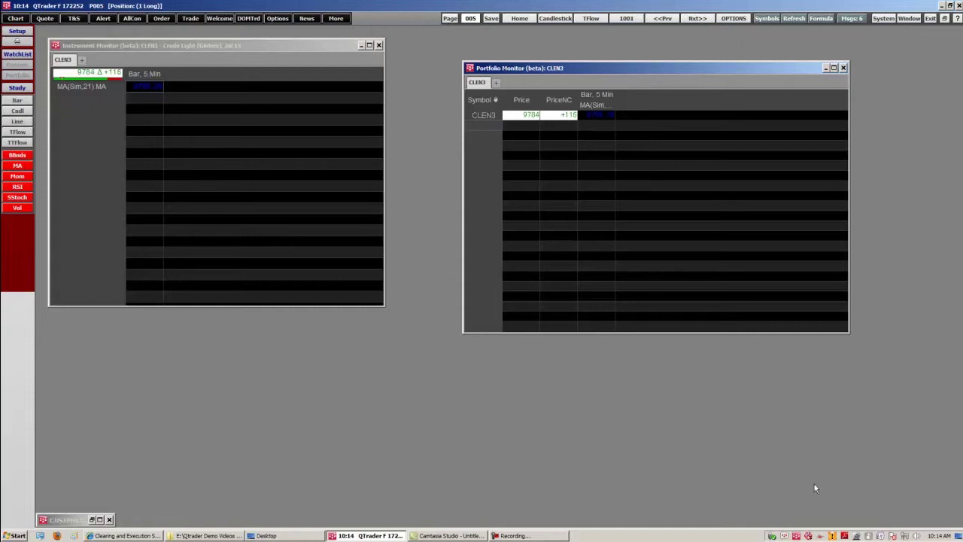
key("Page_Down")
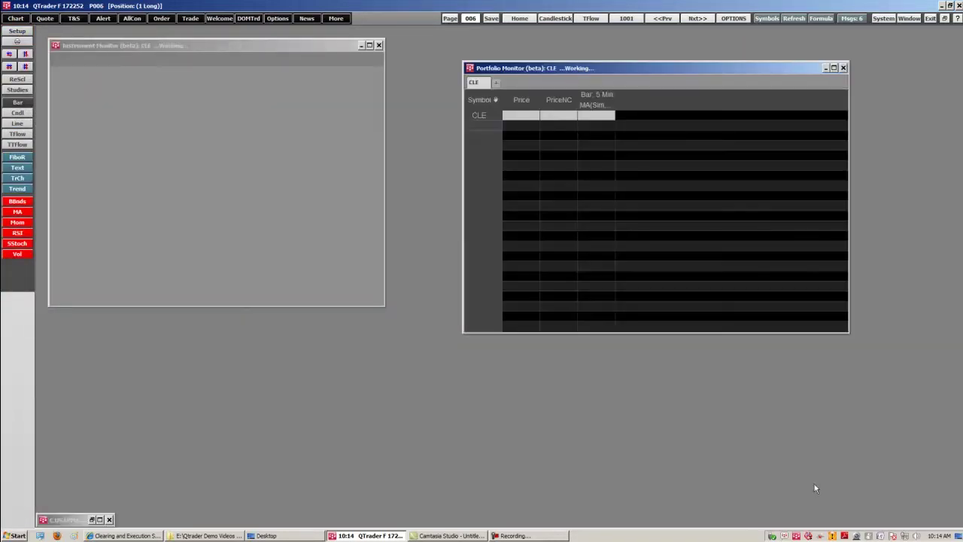
key("Page_Up")
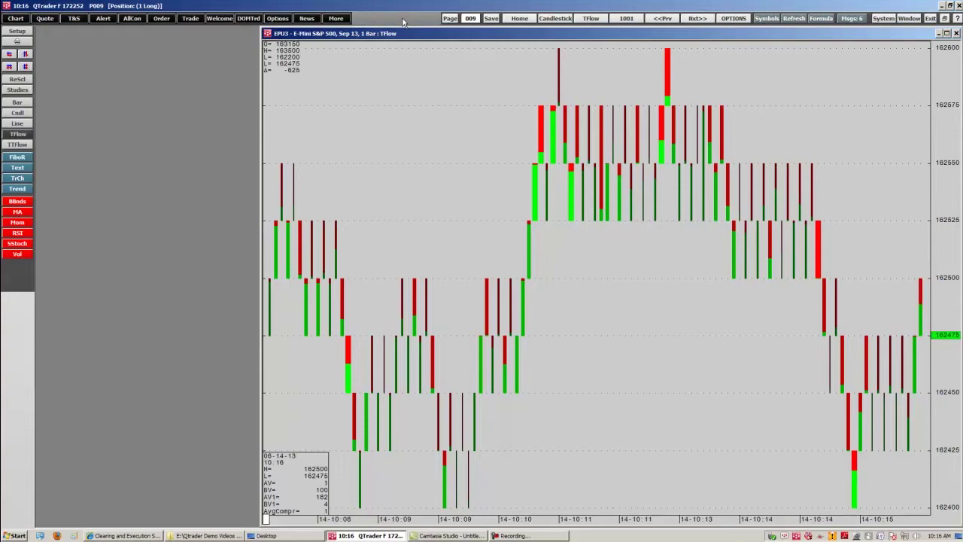
In Auto Cycle Options, keep All Pages with a 2-second pause and start cycling.
left_click(449, 18)
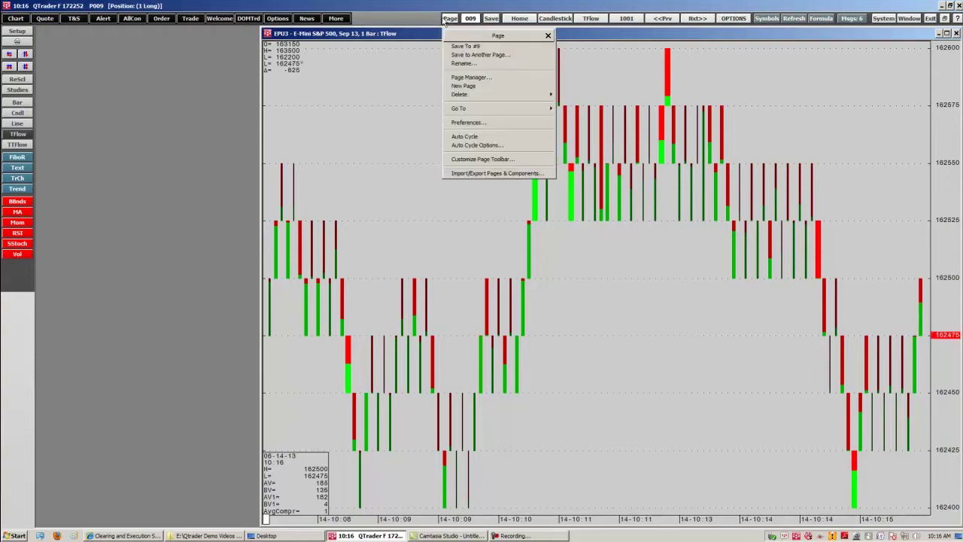
left_click(480, 144)
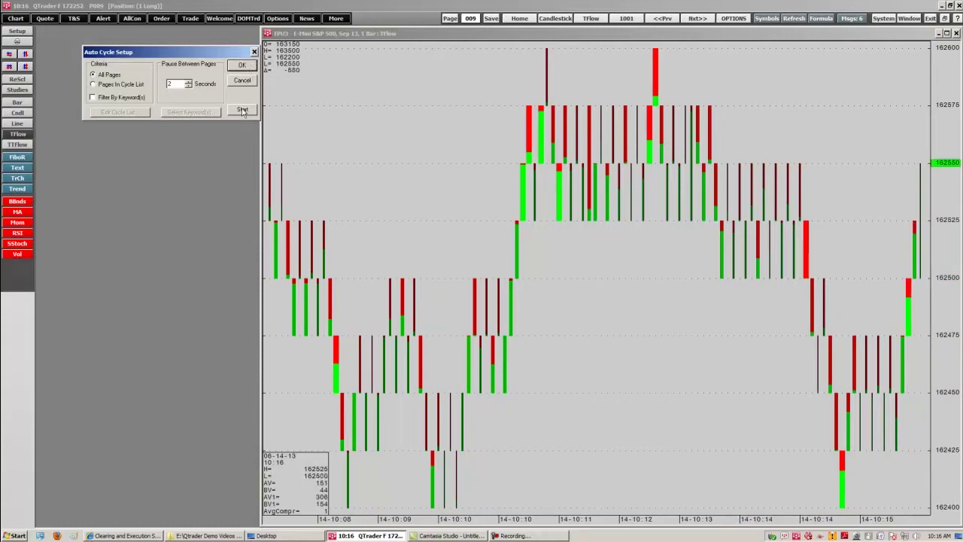
left_click(242, 110)
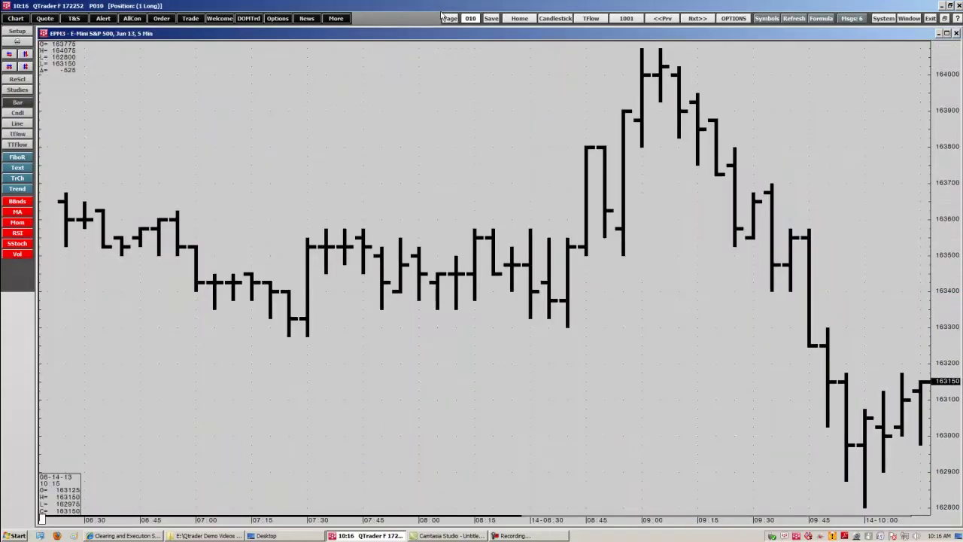